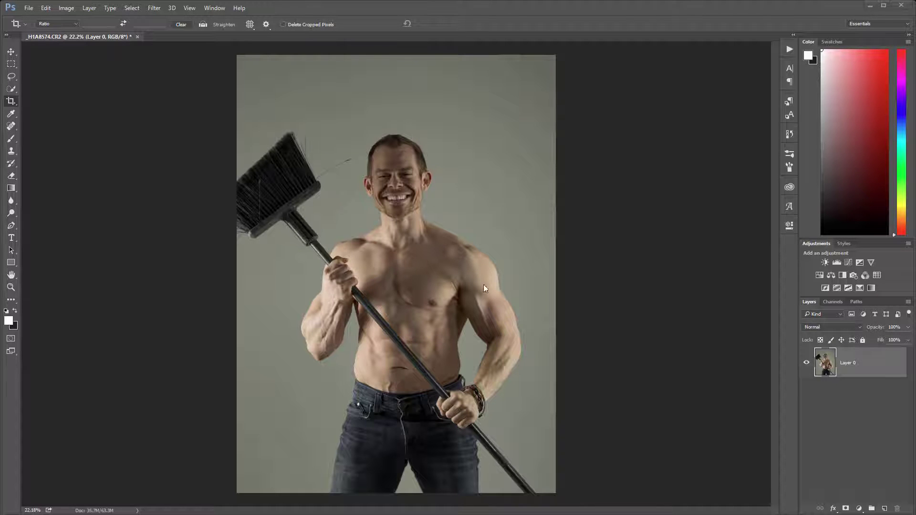
Duplicate Layer 0 and rename the copy 'AutoDB'.
scroll(440, 284, "up", 3)
scroll(502, 256, "down", 1)
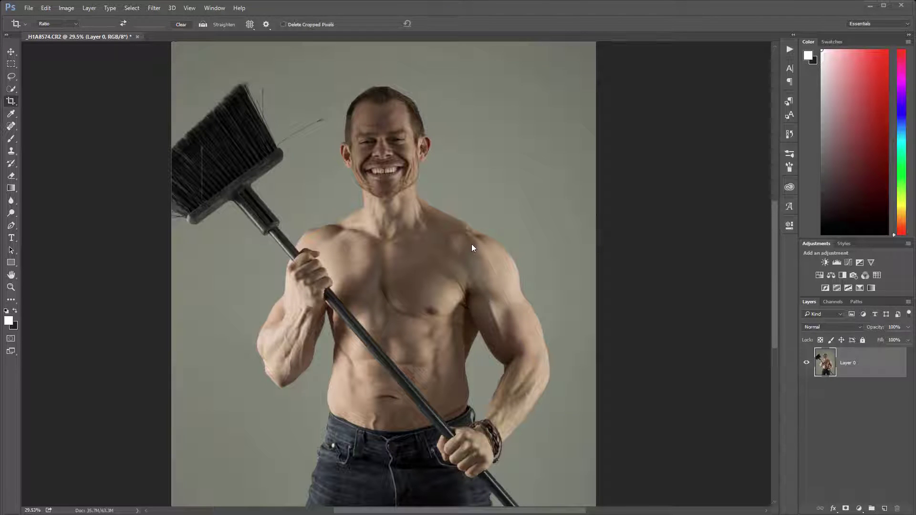
scroll(472, 246, "down", 1)
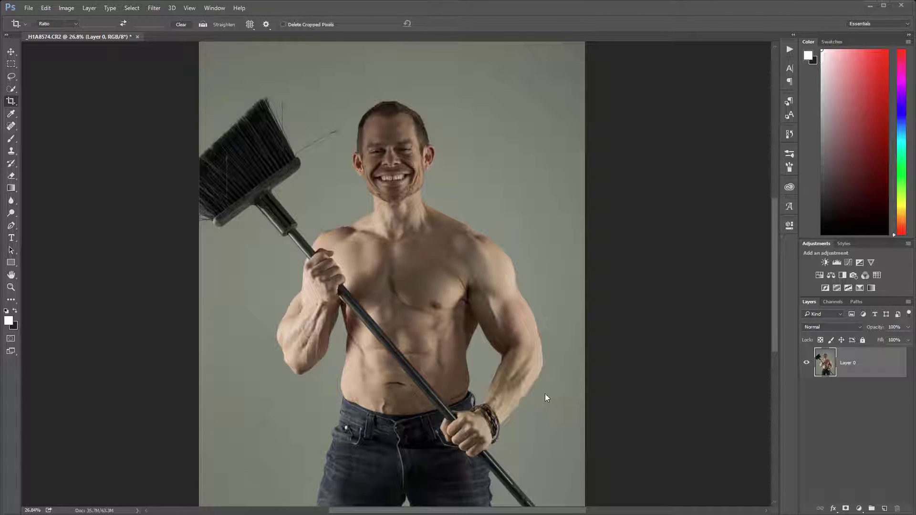
left_click_drag(860, 365, 884, 509)
double_click(857, 363)
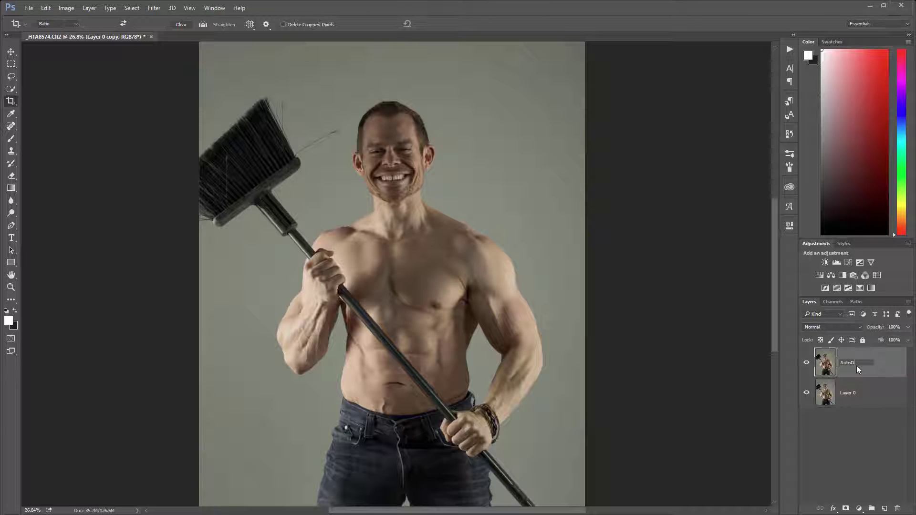
key("Return")
Convert AutoDB to Black & White with Reds at 175 and Yellows at 113.
left_click(75, 8)
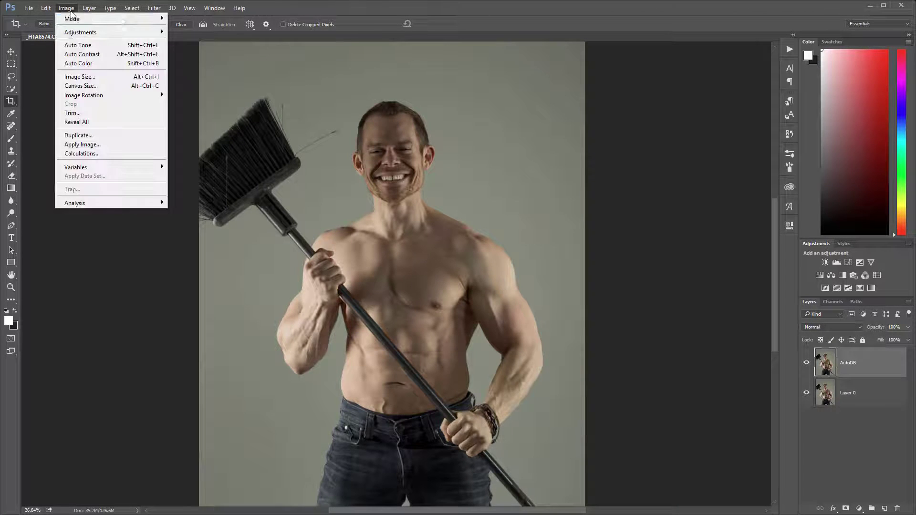
mouse_move(83, 32)
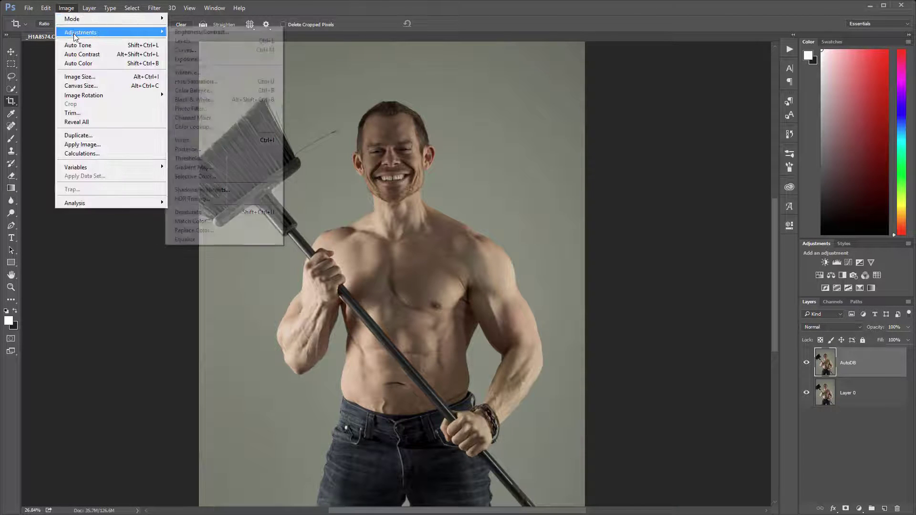
left_click(233, 98)
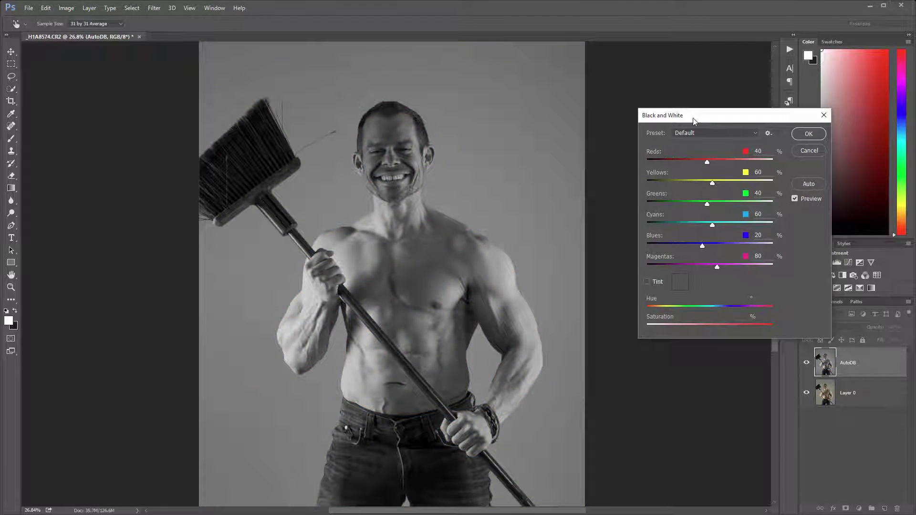
left_click_drag(693, 119, 658, 131)
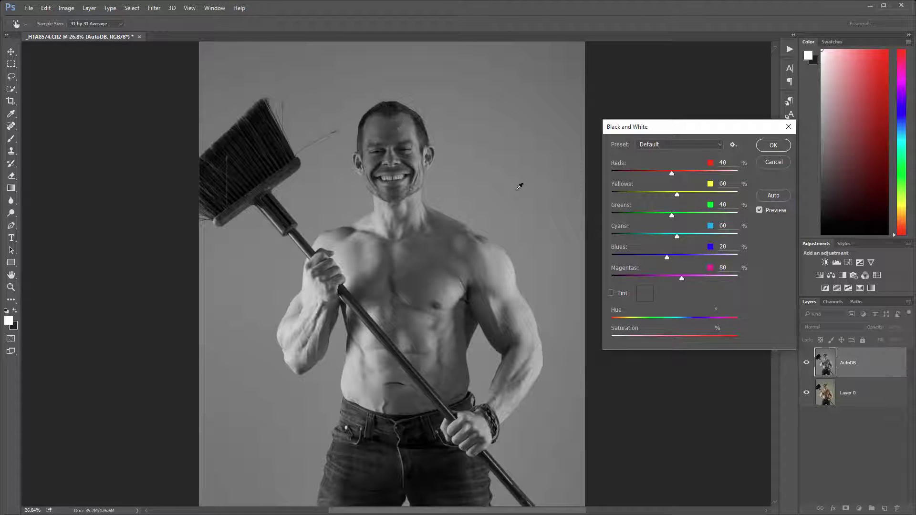
left_click_drag(672, 173, 691, 197)
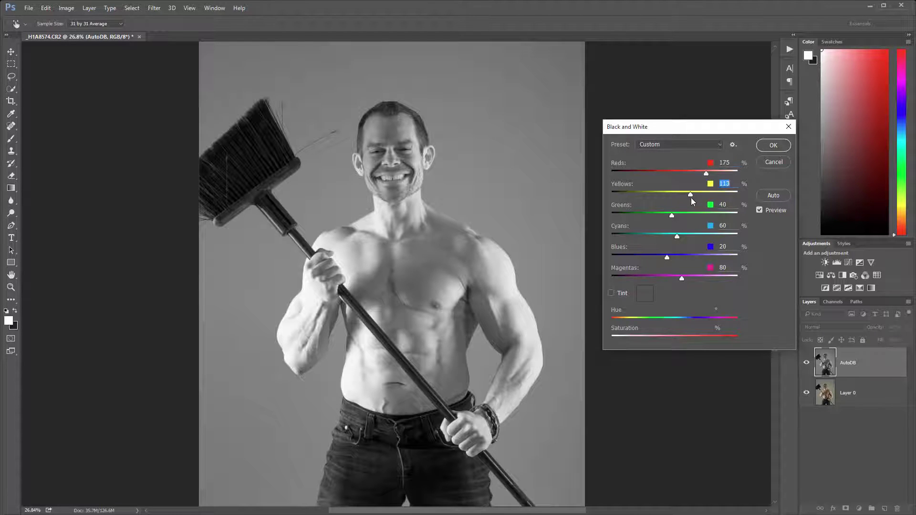
left_click(774, 145)
left_click(67, 8)
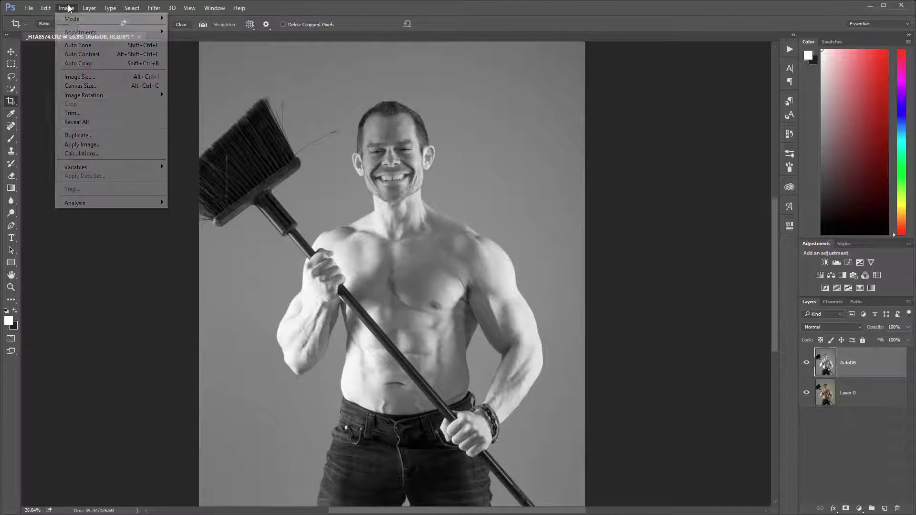
Open Shadows/Highlights with more options shown and set both Amounts to 100%.
mouse_move(78, 32)
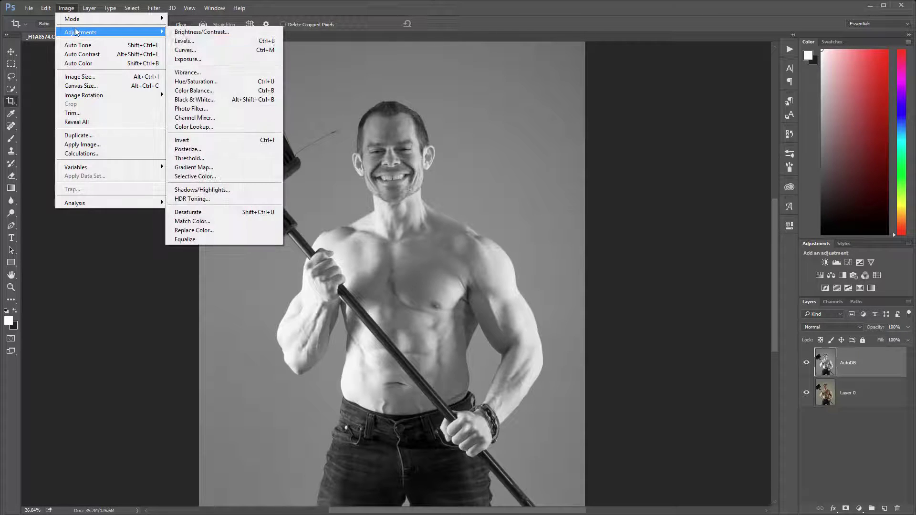
left_click(232, 189)
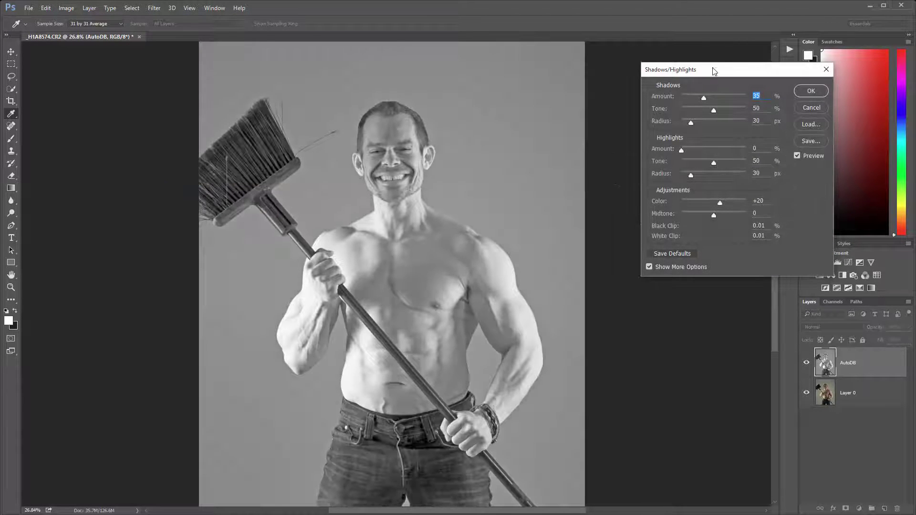
left_click_drag(715, 71, 628, 87)
left_click(563, 283)
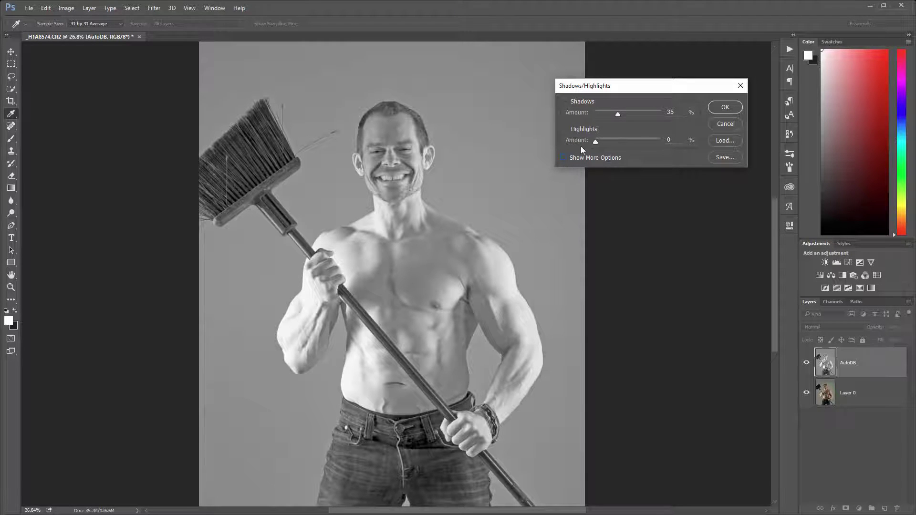
left_click(565, 158)
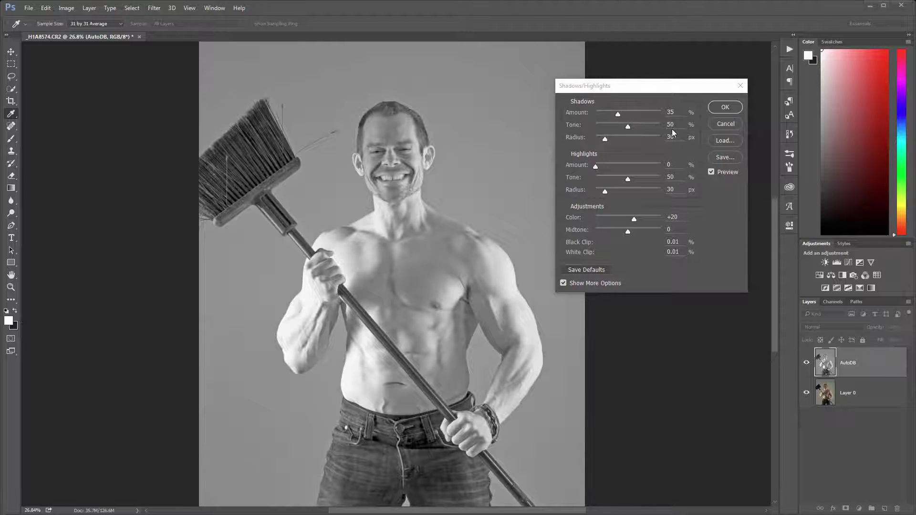
left_click(617, 114)
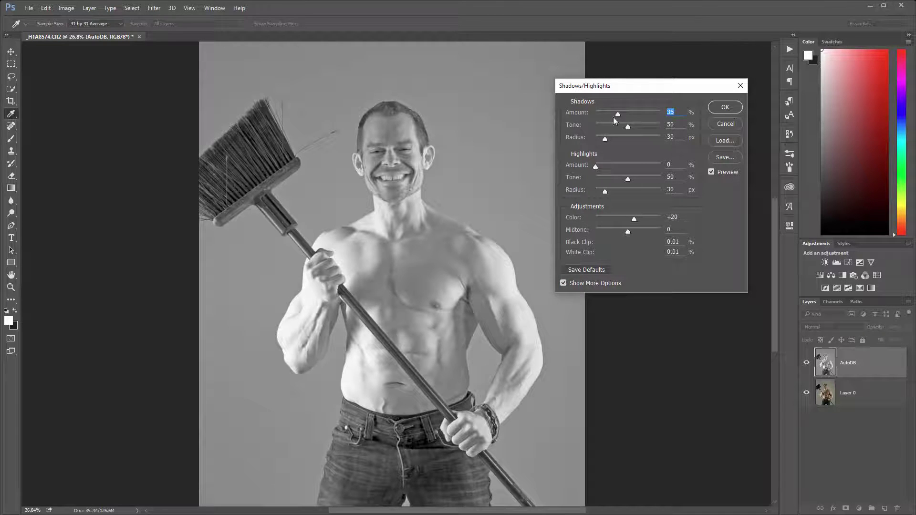
left_click_drag(618, 113, 681, 123)
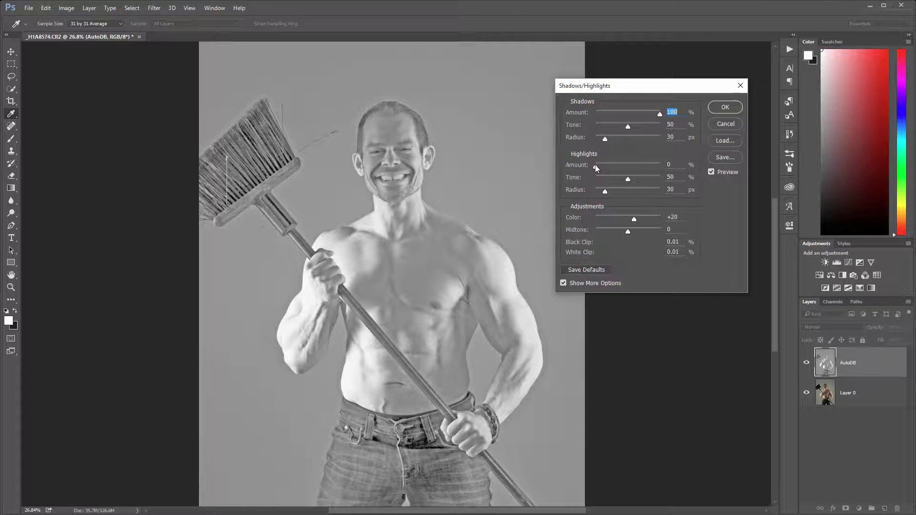
left_click_drag(594, 166, 713, 173)
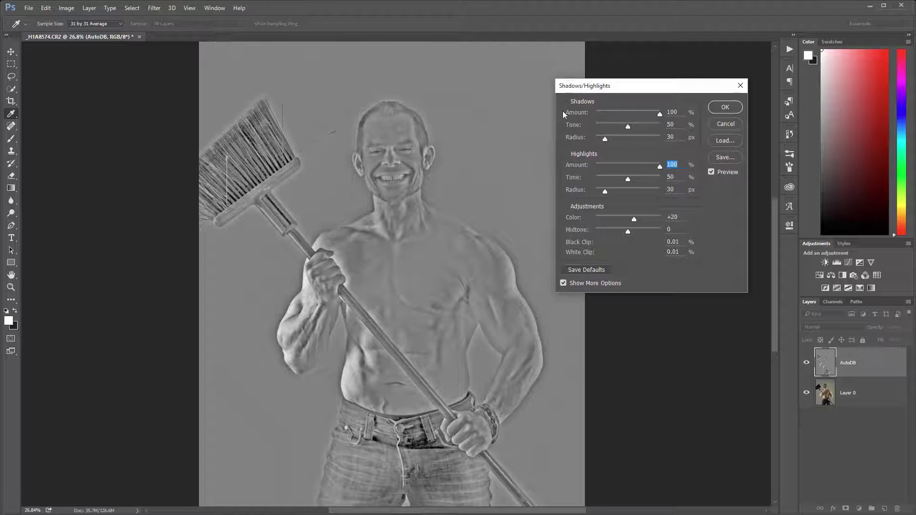
Set shadows radius 21 px, tone 50% and highlights radius 25 px, tone 45%, then apply.
left_click_drag(605, 139, 602, 139)
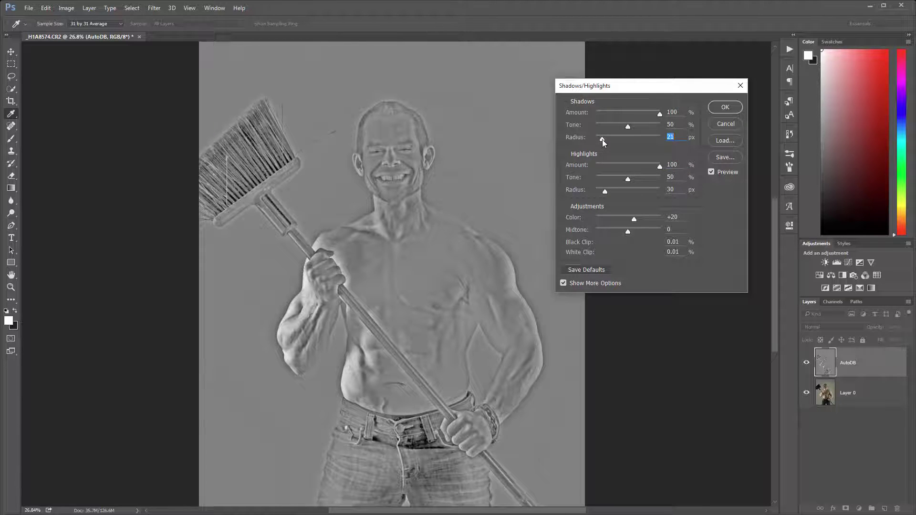
left_click(606, 193)
mouse_move(628, 125)
left_mouse_down()
mouse_move(637, 128)
mouse_move(622, 125)
left_mouse_up()
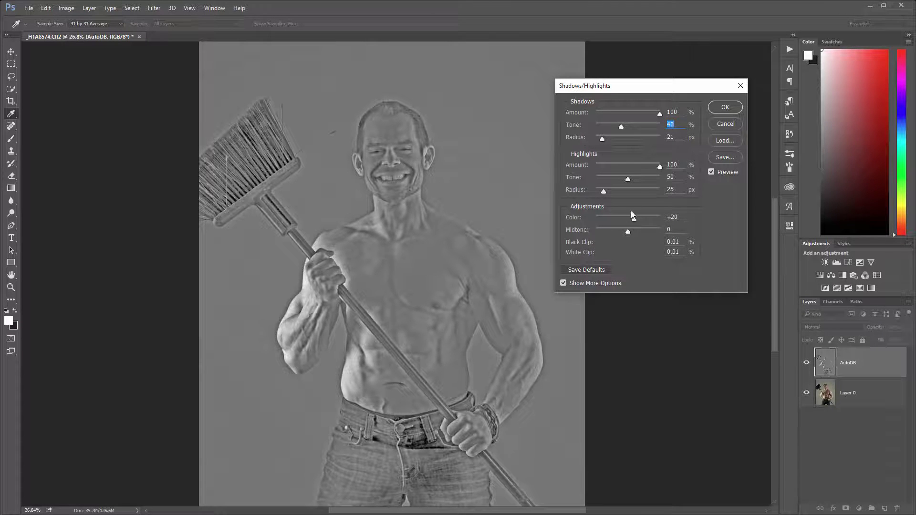
mouse_move(628, 180)
left_mouse_down()
mouse_move(598, 175)
mouse_move(617, 178)
left_mouse_up()
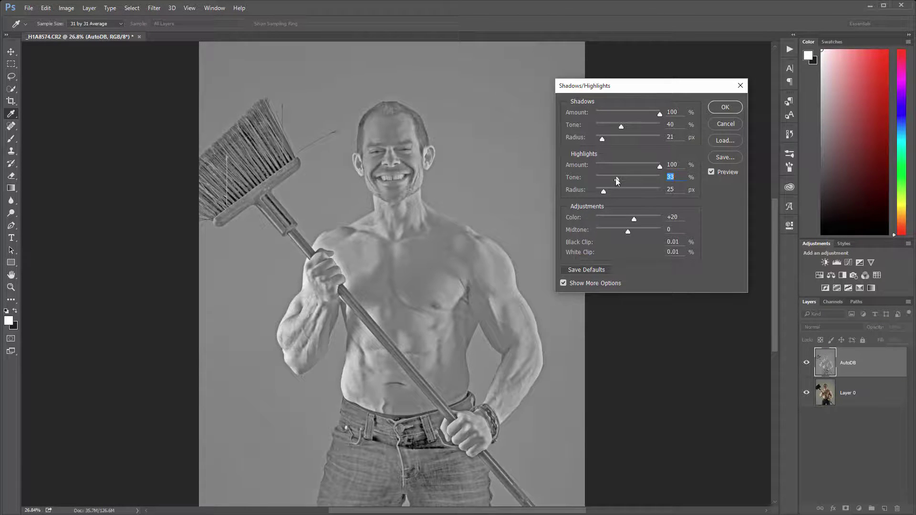
mouse_move(617, 179)
left_mouse_down()
mouse_move(599, 178)
mouse_move(634, 179)
mouse_move(625, 178)
left_mouse_up()
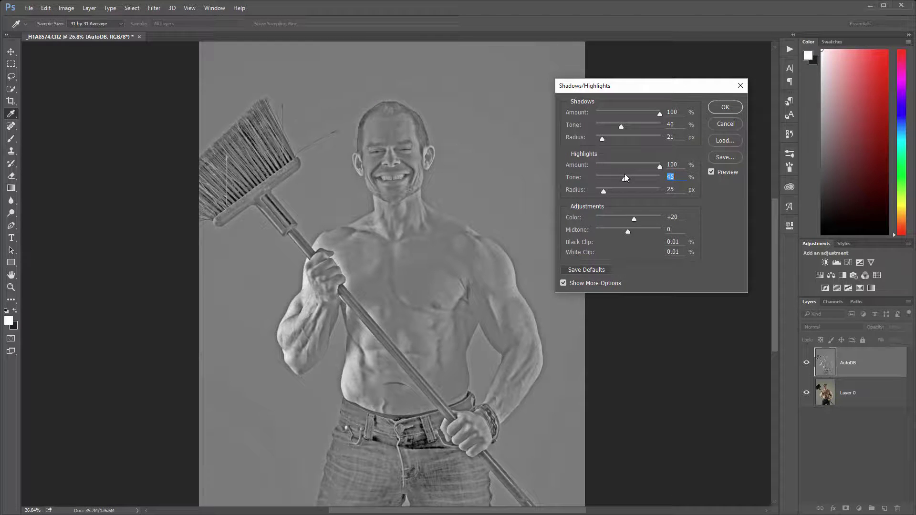
left_click_drag(621, 127, 628, 124)
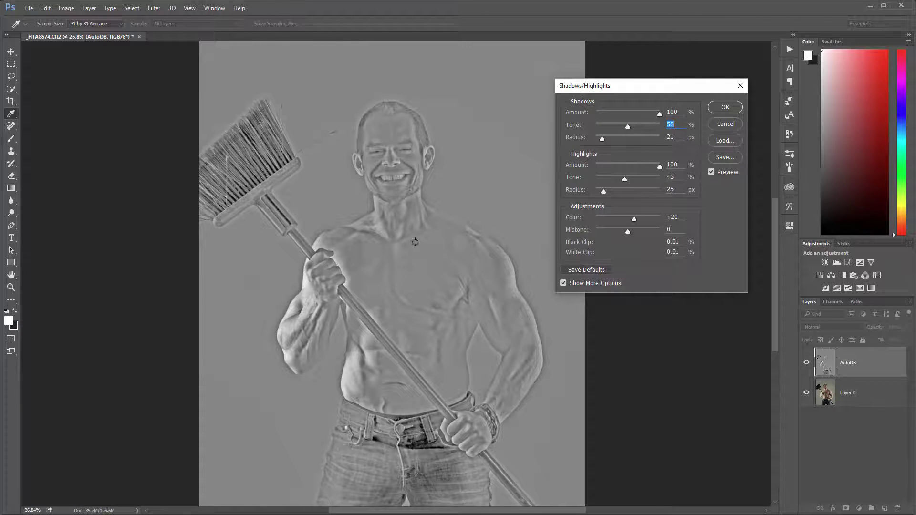
left_click(724, 108)
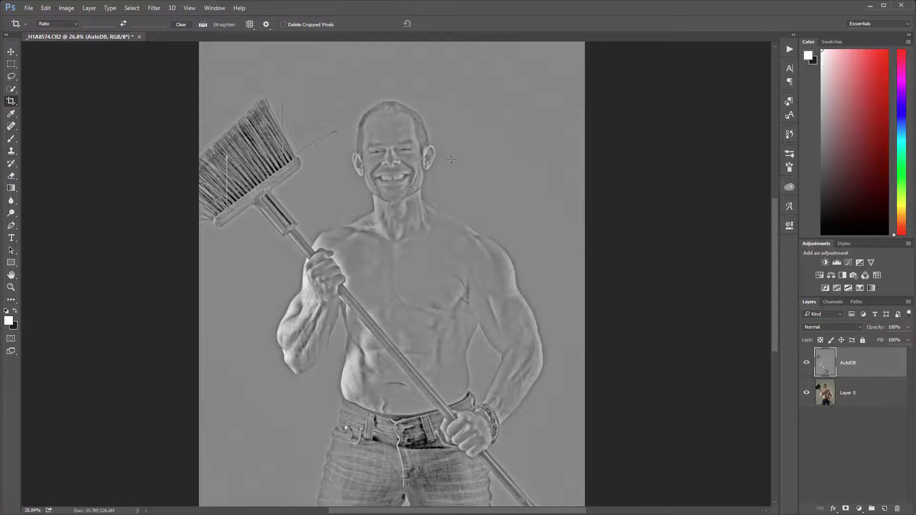
Open the Unsharp Mask filter and centre its preview on the eye.
left_click(67, 8)
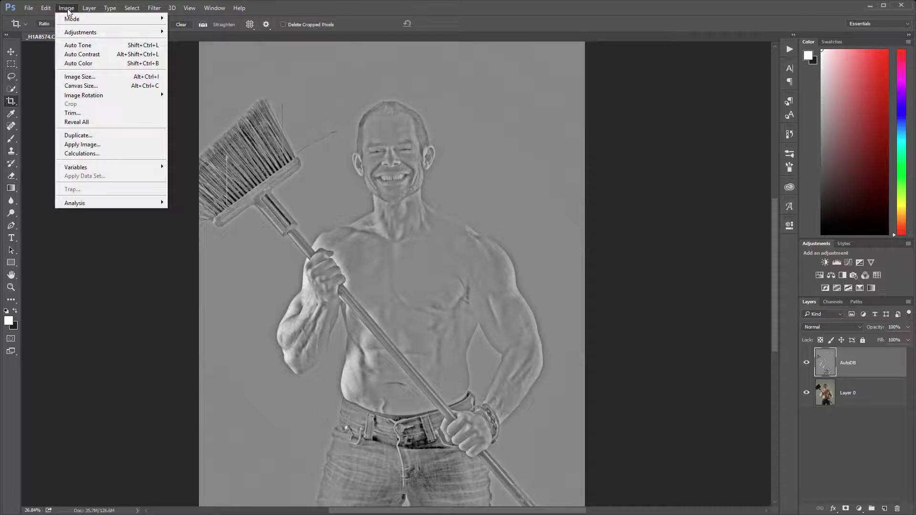
mouse_move(89, 8)
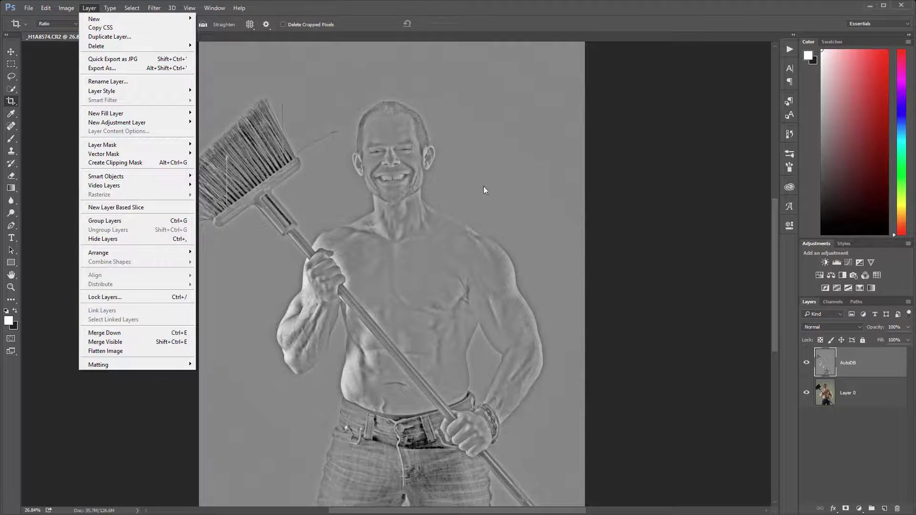
mouse_move(155, 8)
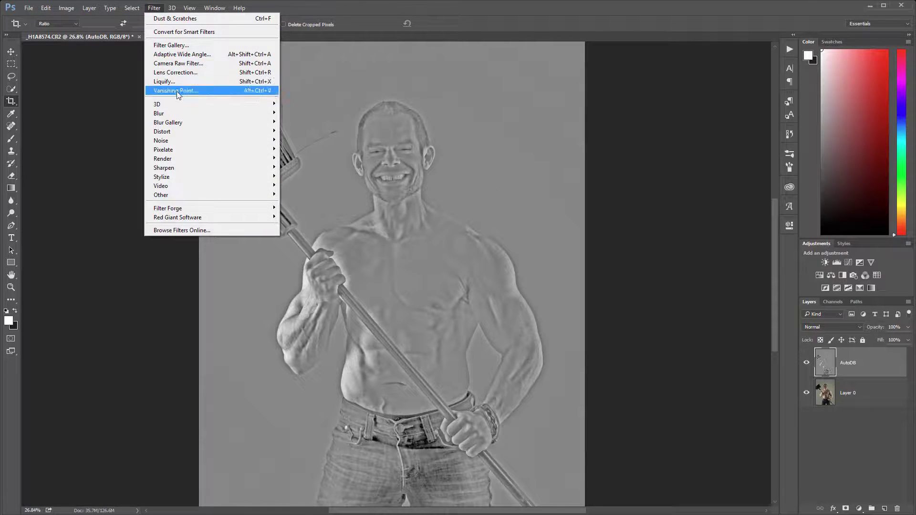
mouse_move(187, 139)
mouse_move(193, 168)
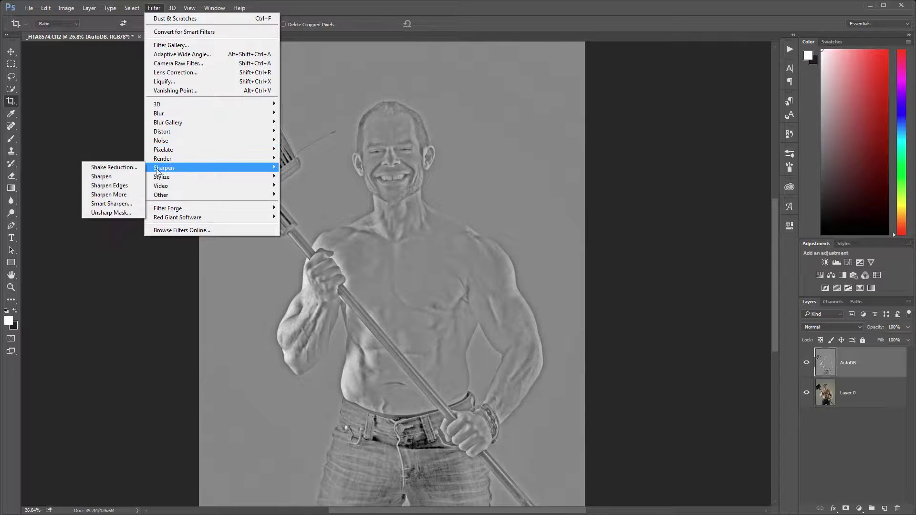
left_click(113, 212)
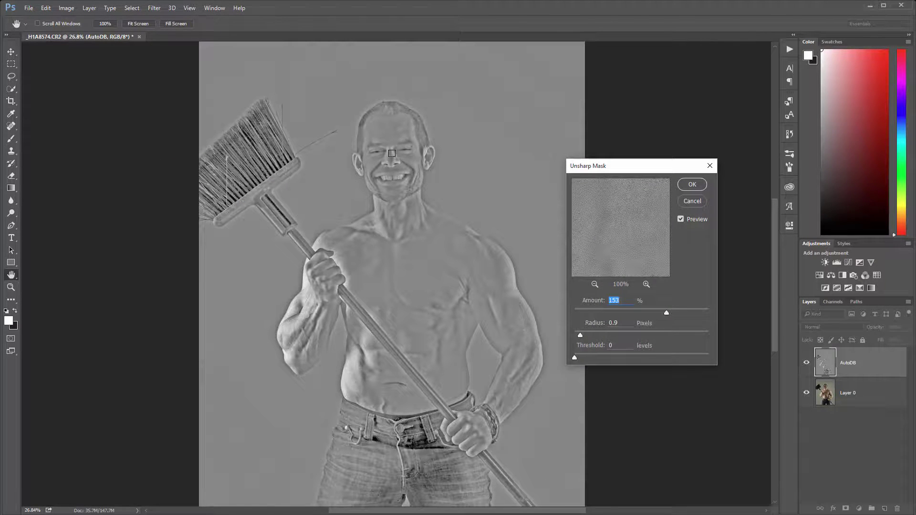
left_click(404, 148)
left_click(406, 144)
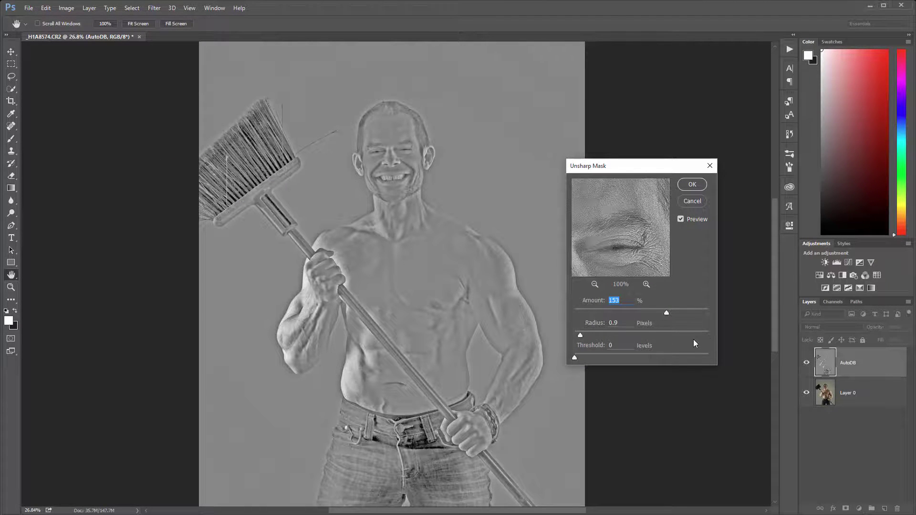
Sharpen with Amount 108%, Radius 1.7 px and Threshold 0, then apply.
left_click_drag(667, 313, 685, 313)
left_click_drag(581, 335, 593, 334)
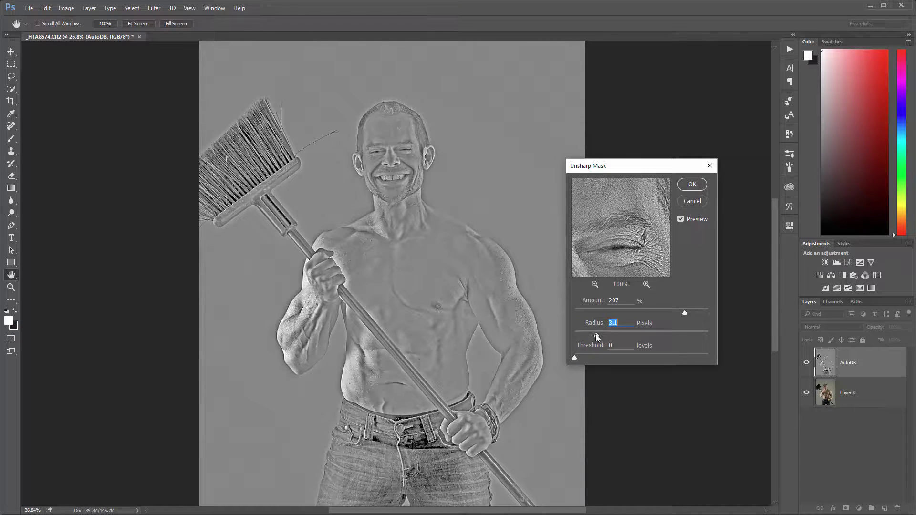
left_click(587, 335)
left_click_drag(684, 313, 650, 313)
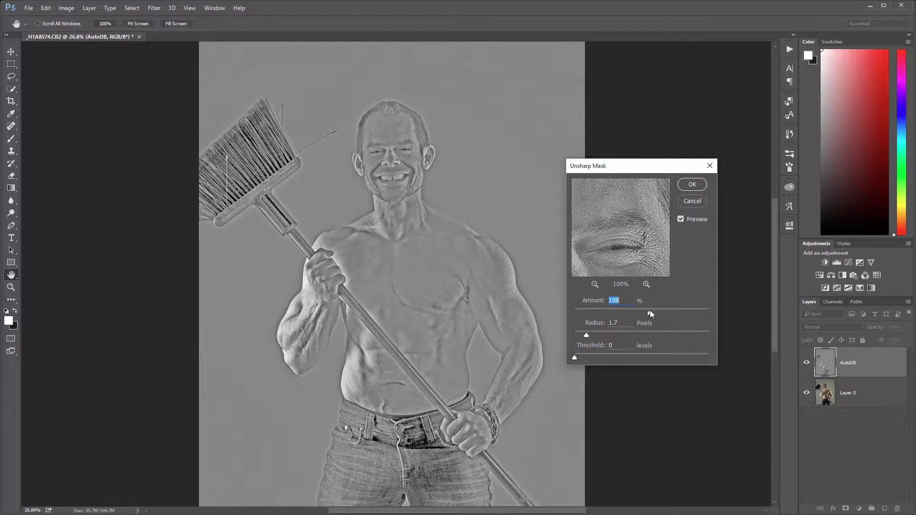
left_click(692, 185)
Set the AutoDB layer's blend mode to Soft Light.
key("c")
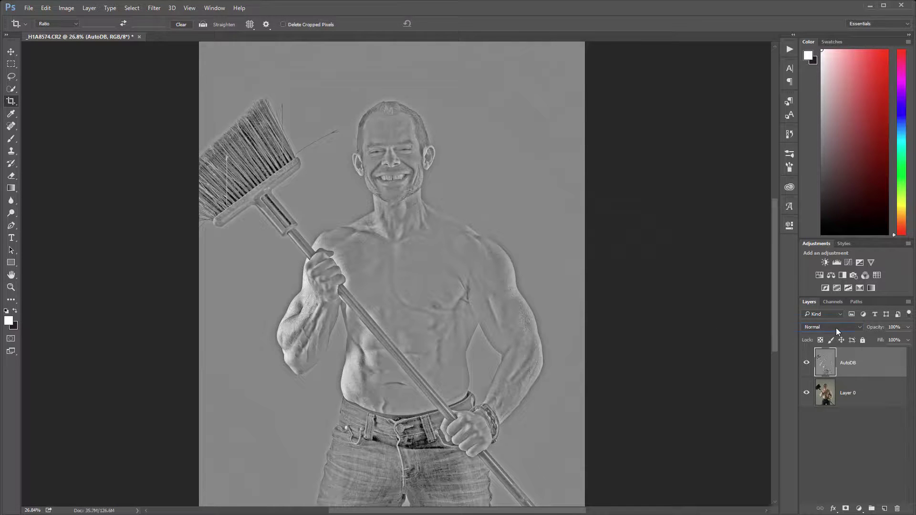
left_click(836, 328)
left_click(840, 427)
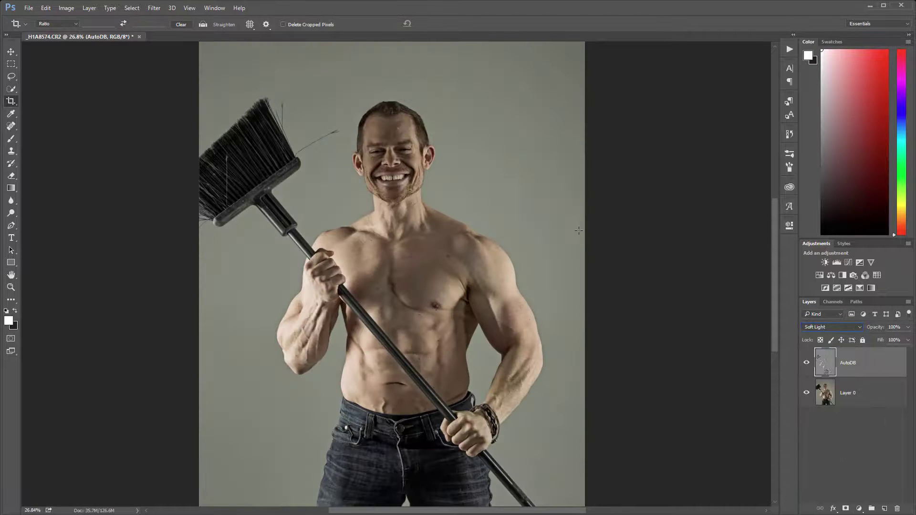
scroll(384, 134, "up", 5)
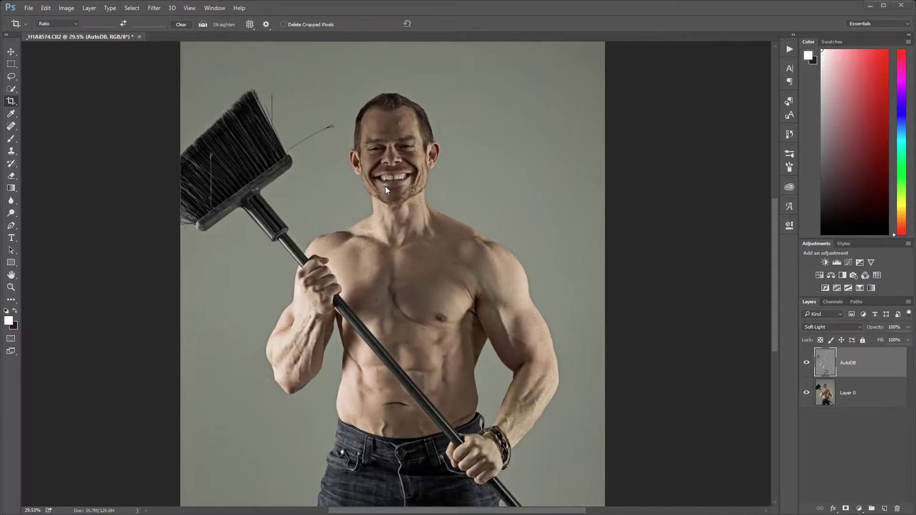
scroll(437, 143, "up", 2)
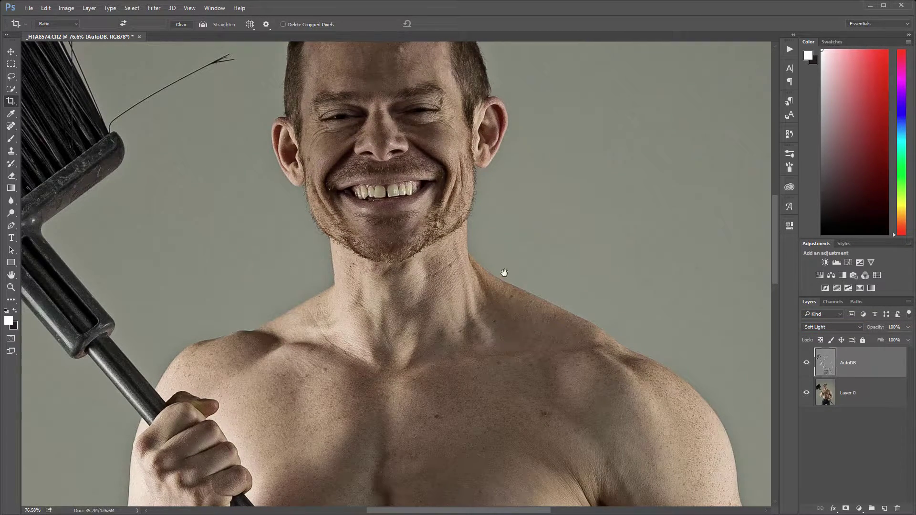
left_click_drag(506, 358, 466, 152)
scroll(499, 305, "down", 4)
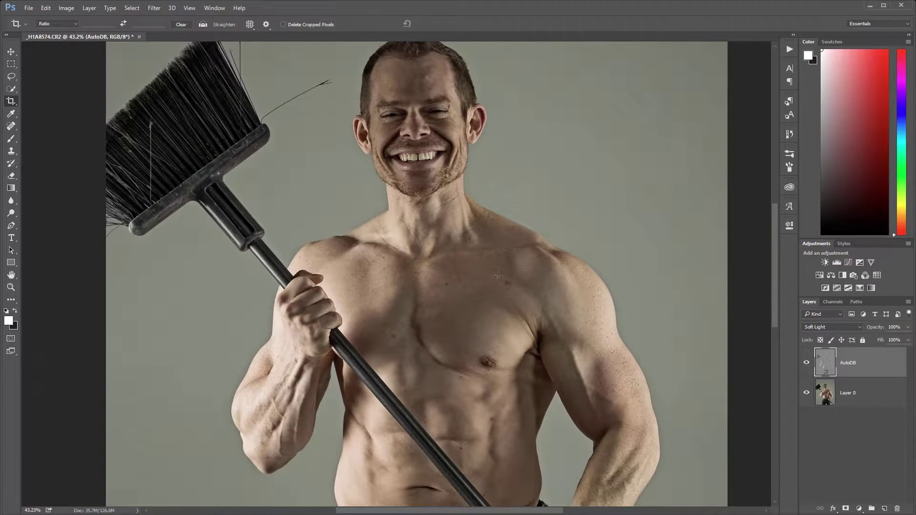
Toggle AutoDB's visibility repeatedly to compare the Soft Light effect on the chest.
left_click(807, 363)
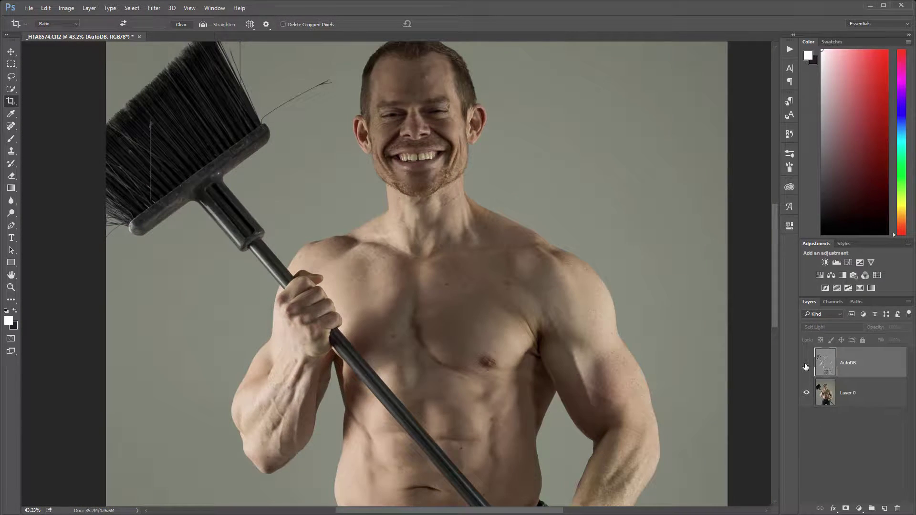
left_click(806, 364)
left_click(806, 364)
left_click(806, 364)
left_click(806, 364)
left_click(806, 364)
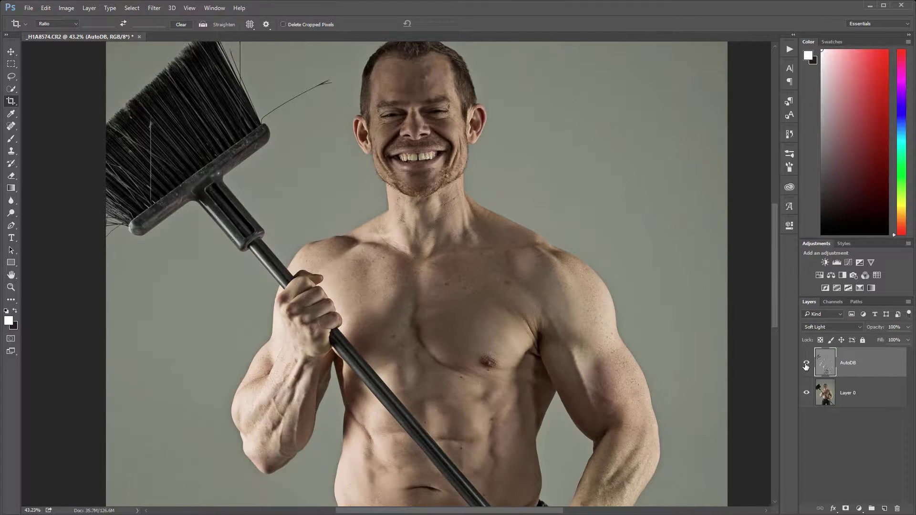
scroll(441, 212, "down", 2)
scroll(441, 212, "down", 1)
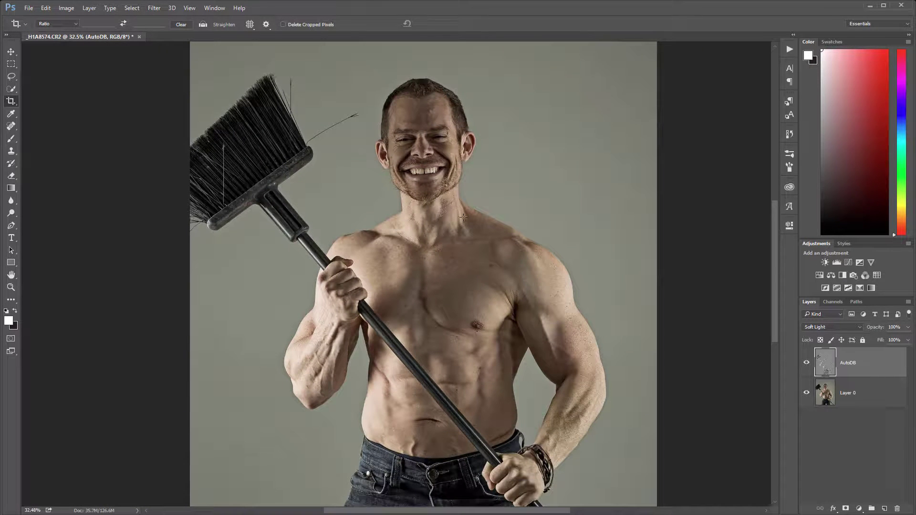
scroll(446, 168, "up", 1)
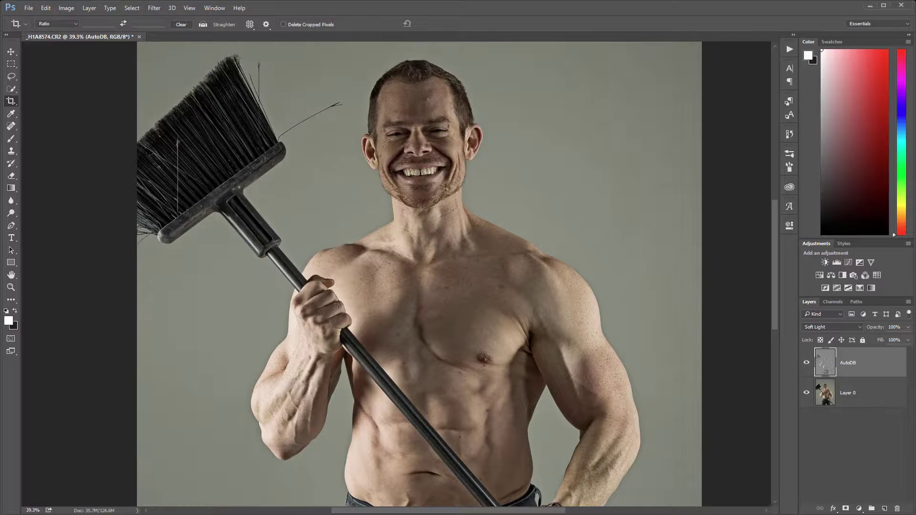
left_click(806, 364)
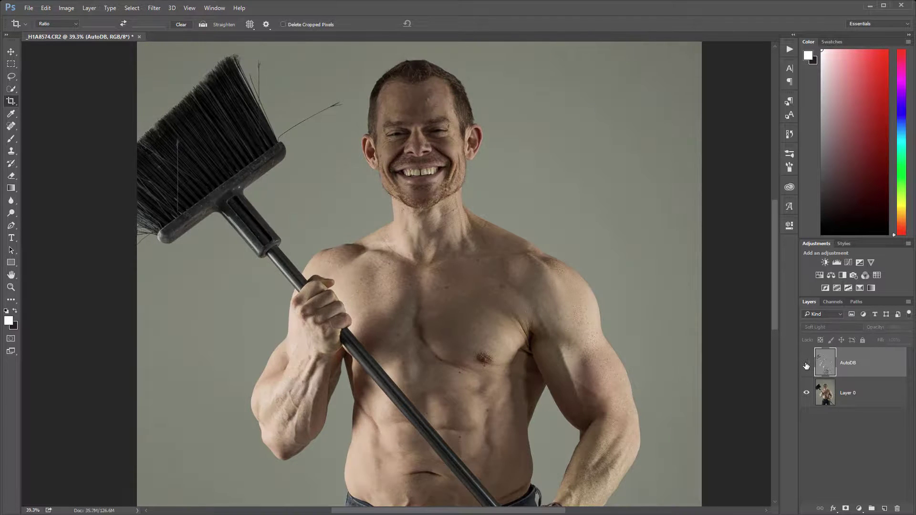
left_click(806, 364)
left_click(806, 364)
left_click(807, 364)
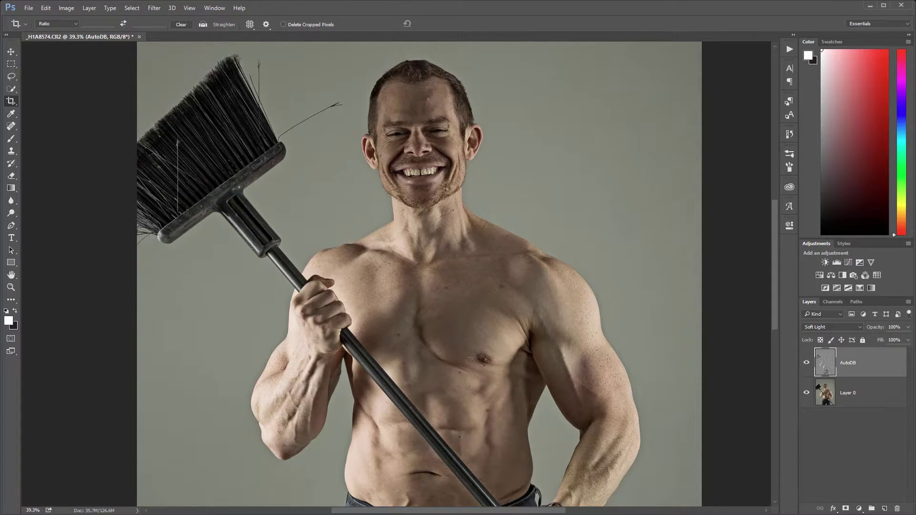
Compare the effect on the shoulder by toggling AutoDB off and on.
scroll(357, 286, "up", 5)
scroll(356, 286, "down", 1)
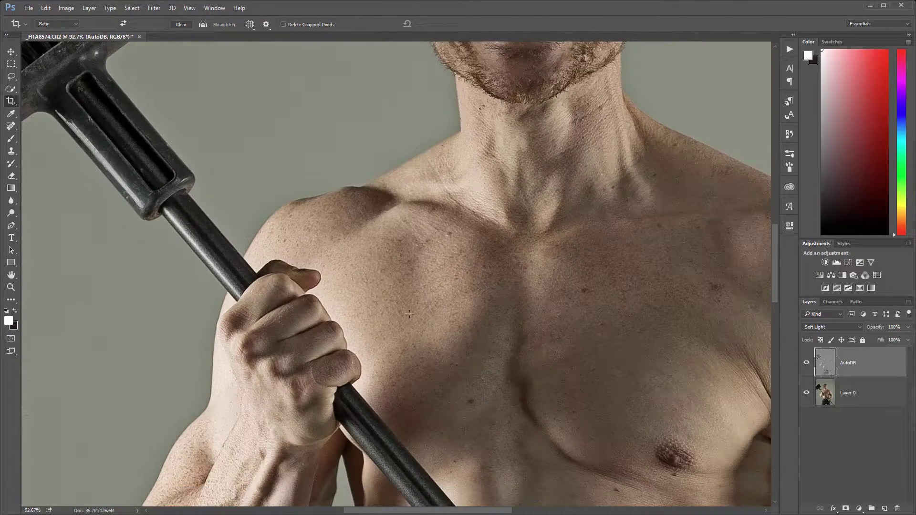
left_click(806, 362)
left_click(806, 362)
left_click(806, 363)
left_click(806, 362)
scroll(572, 232, "down", 5)
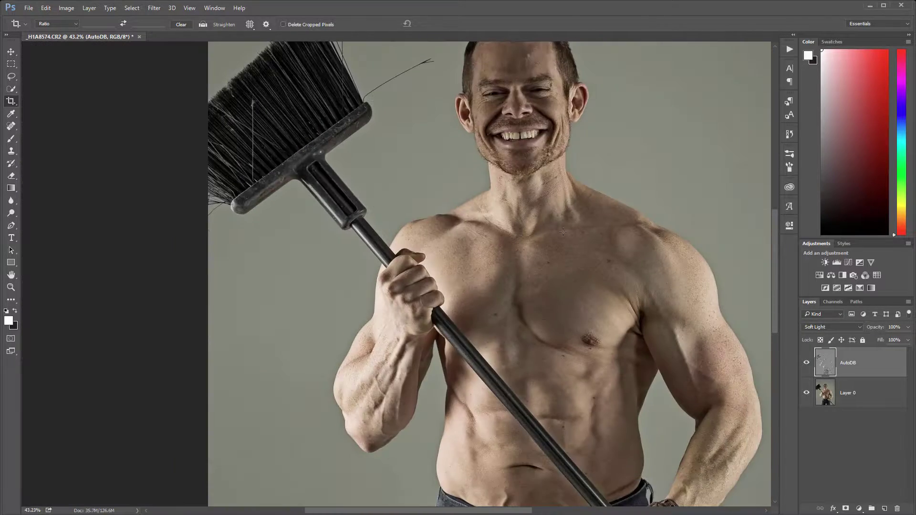
scroll(580, 236, "down", 1)
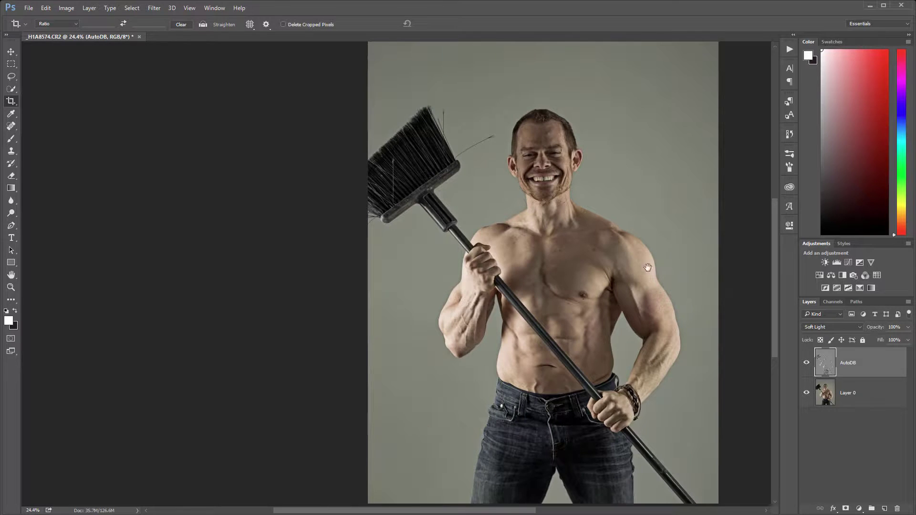
scroll(647, 266, "right", 3)
scroll(532, 292, "down", 1)
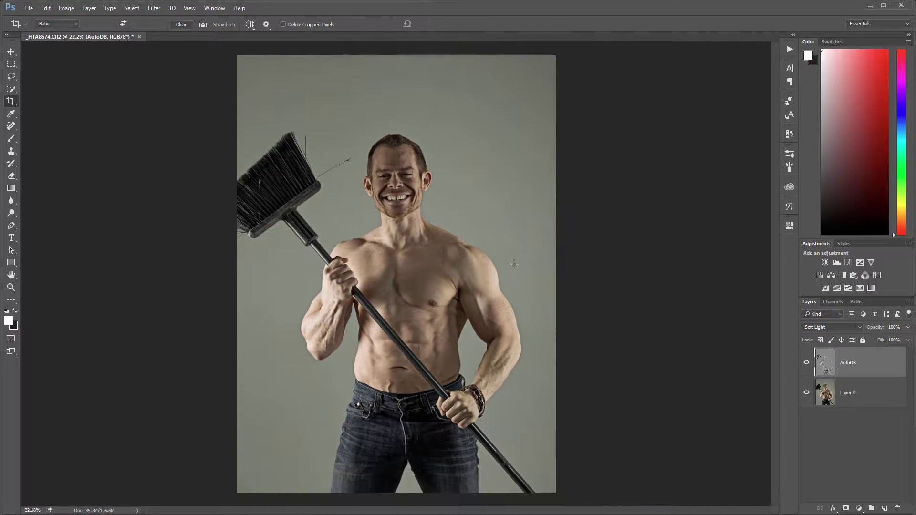
Compare AutoDB on and off once more, then lower its opacity to 47%.
left_click(807, 363)
left_click(807, 363)
left_click(807, 363)
left_click(807, 362)
left_click(907, 328)
left_click_drag(907, 339, 860, 340)
left_click(887, 367)
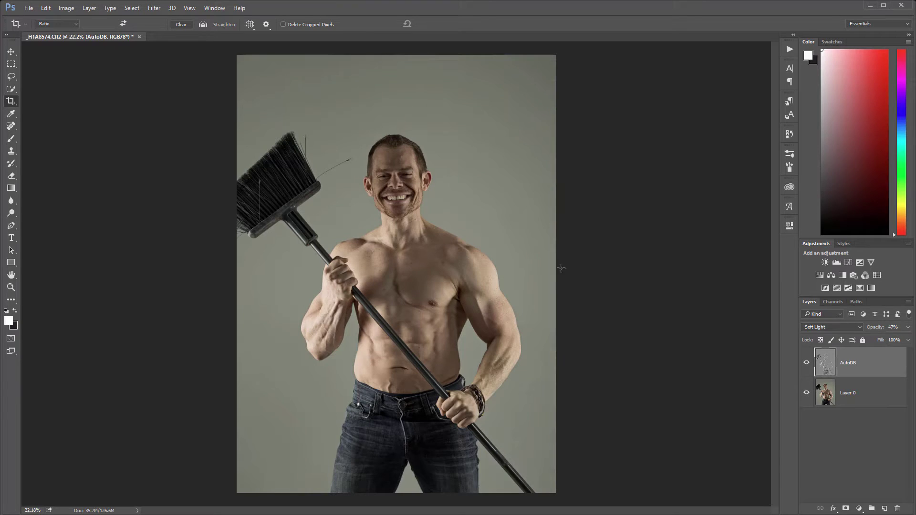